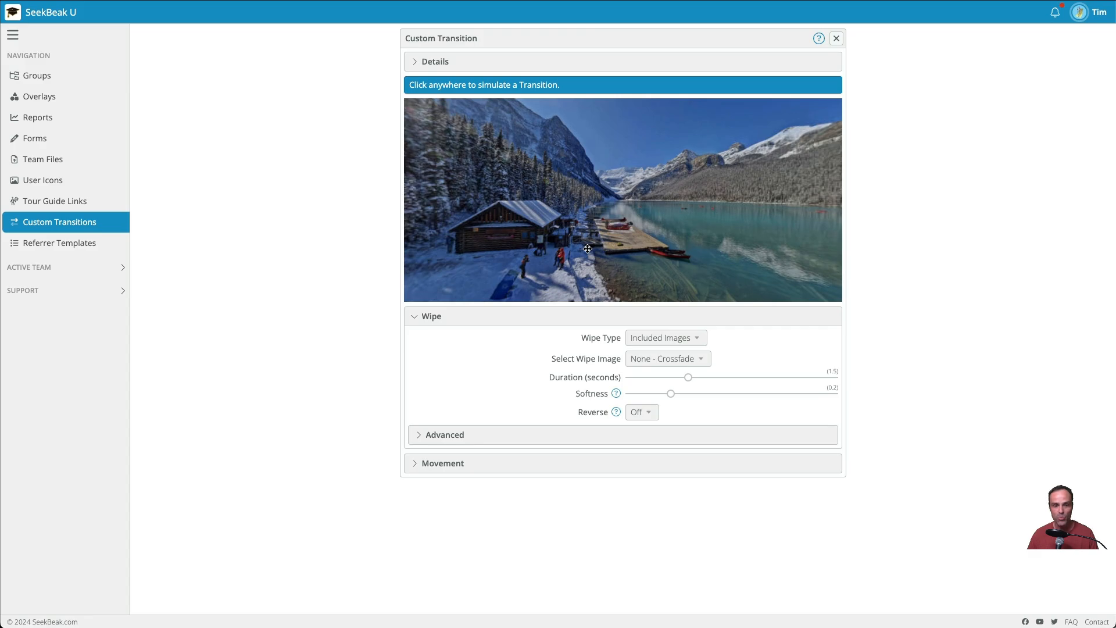
left_click(666, 339)
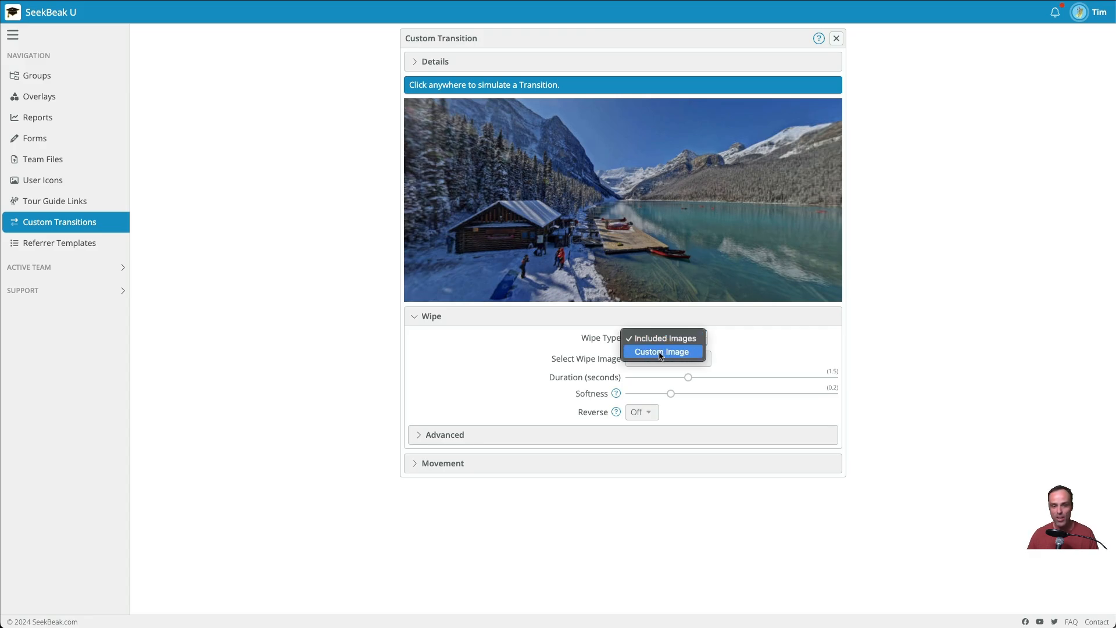
left_click(660, 351)
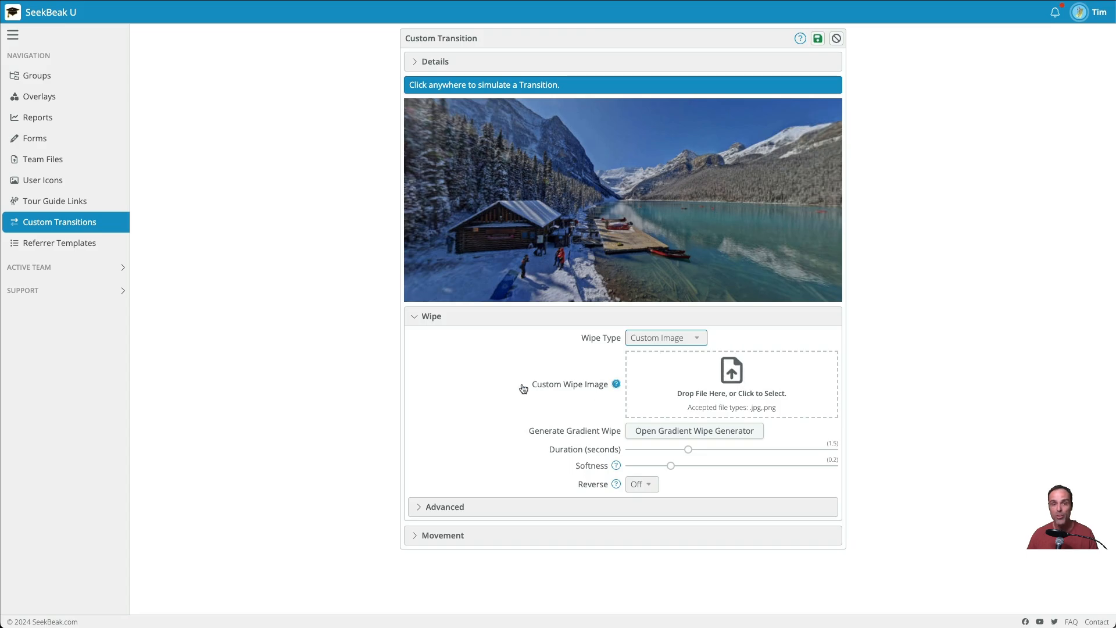
left_click(665, 331)
left_click(671, 322)
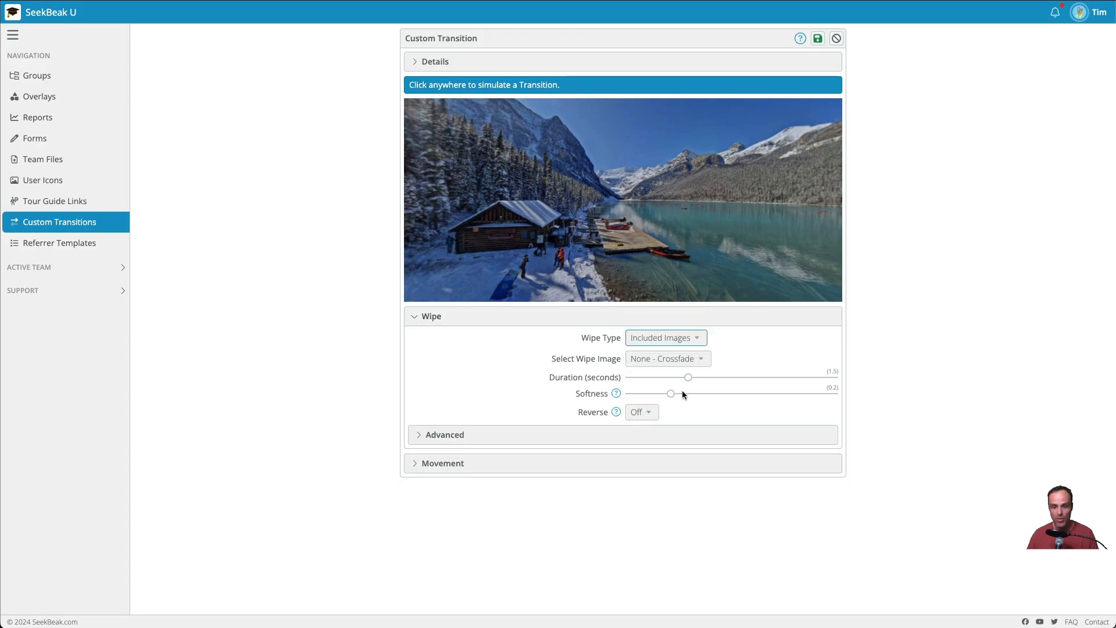
Select the Horizontal included wipe image and simulate the transition twice in the preview
left_click(654, 358)
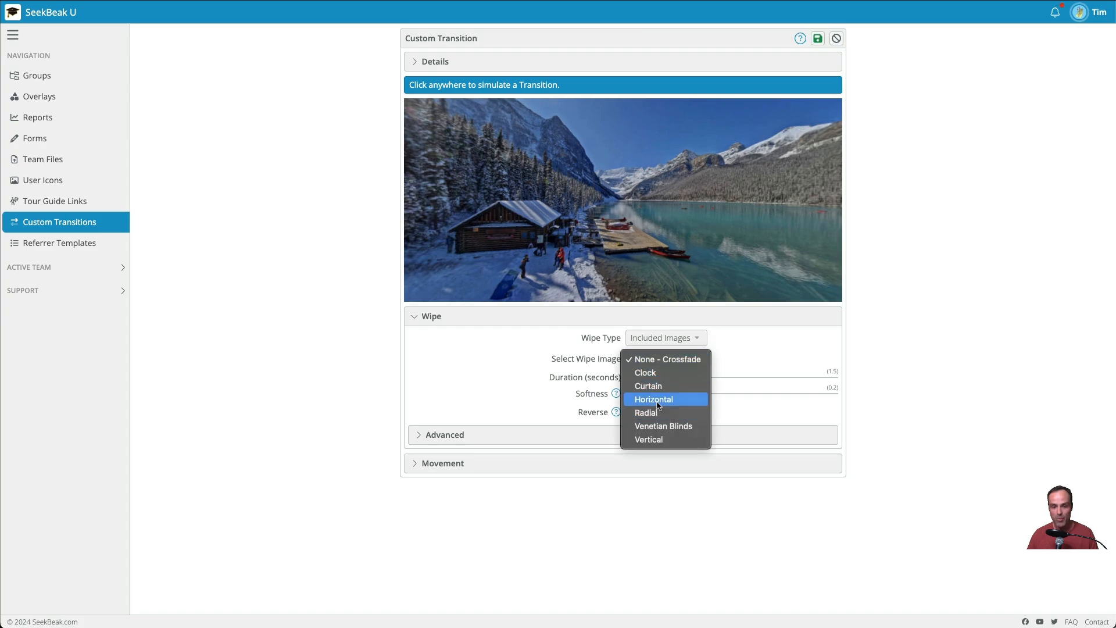
left_click(658, 400)
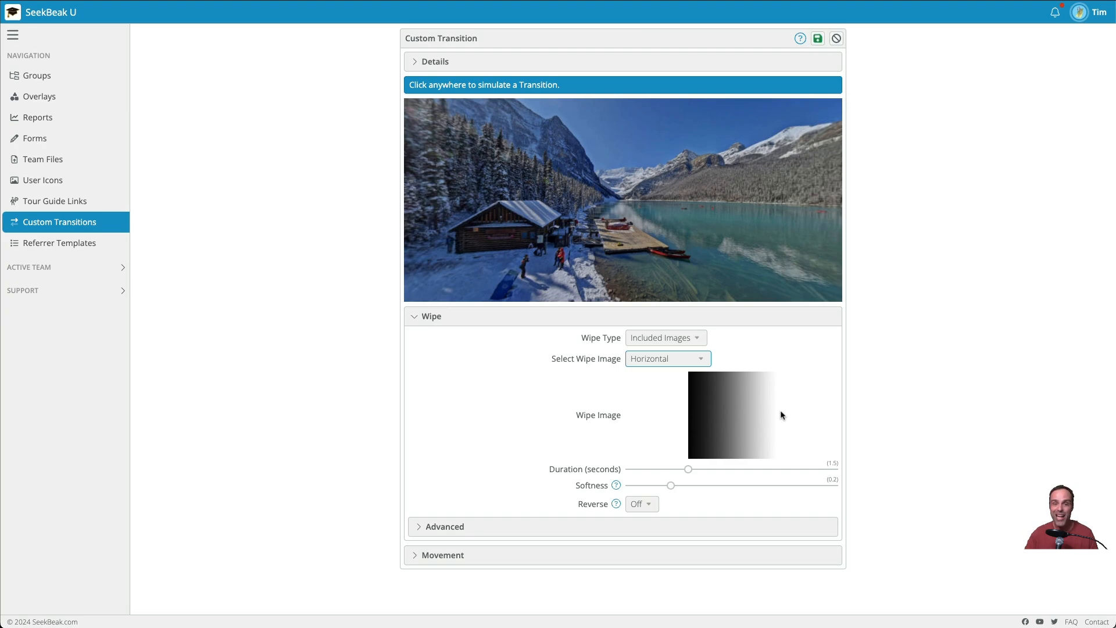
left_click(649, 227)
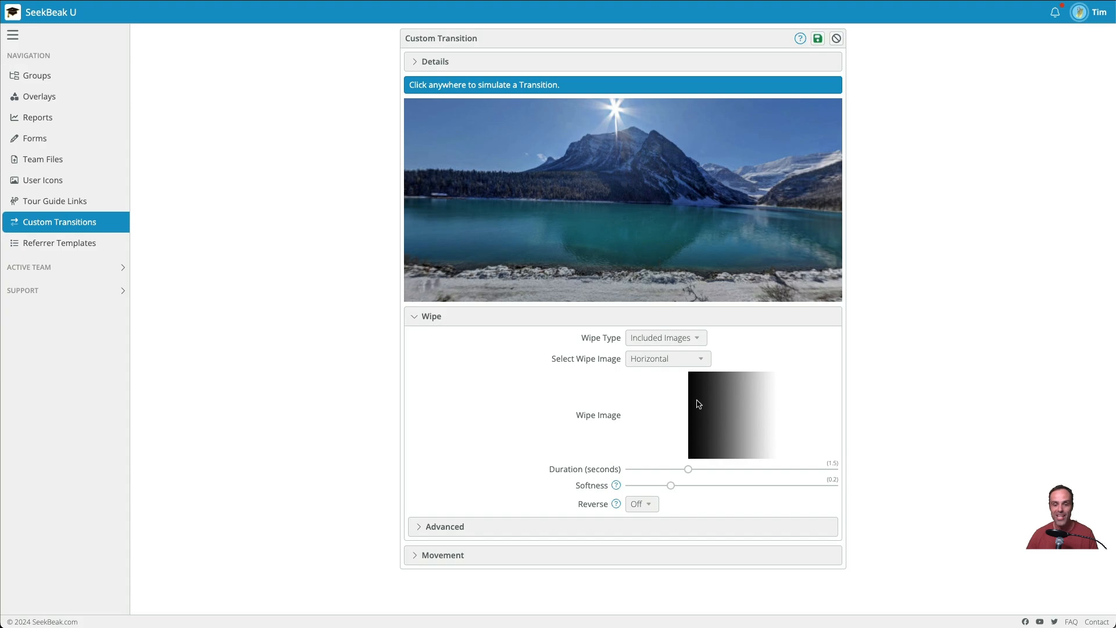
left_click(664, 215)
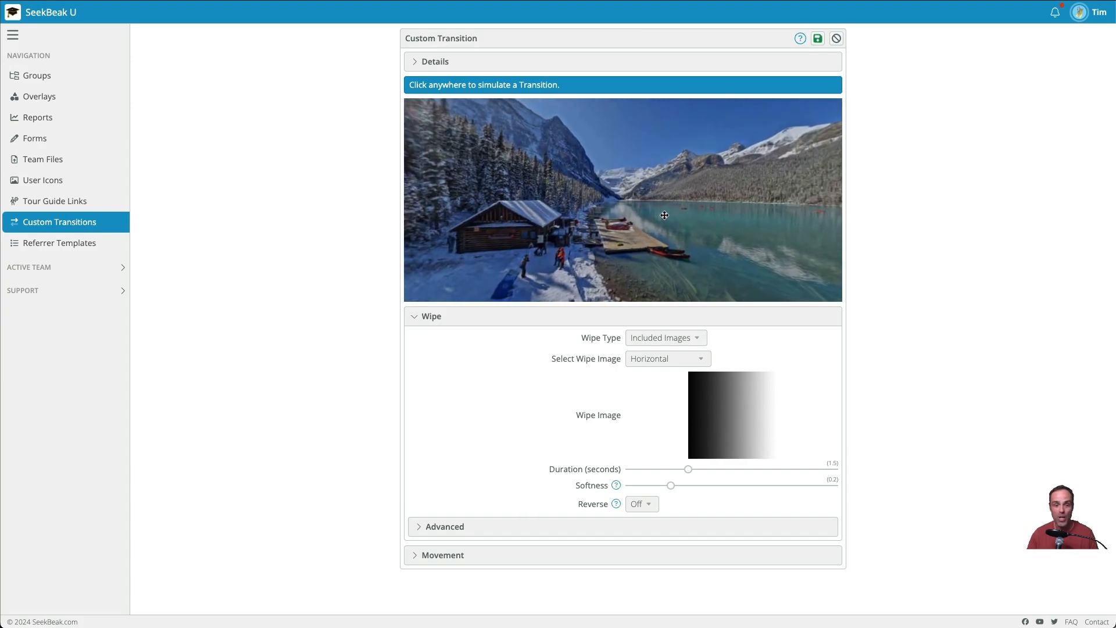
Turn Reverse on for the horizontal wipe and simulate the transition
left_click(633, 509)
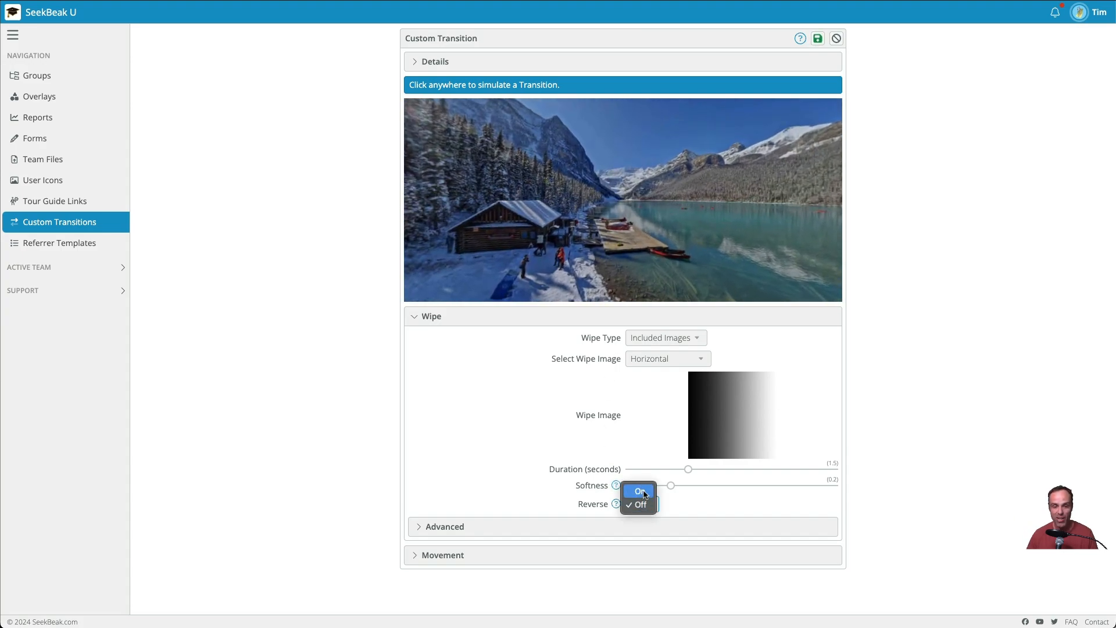
left_click(644, 489)
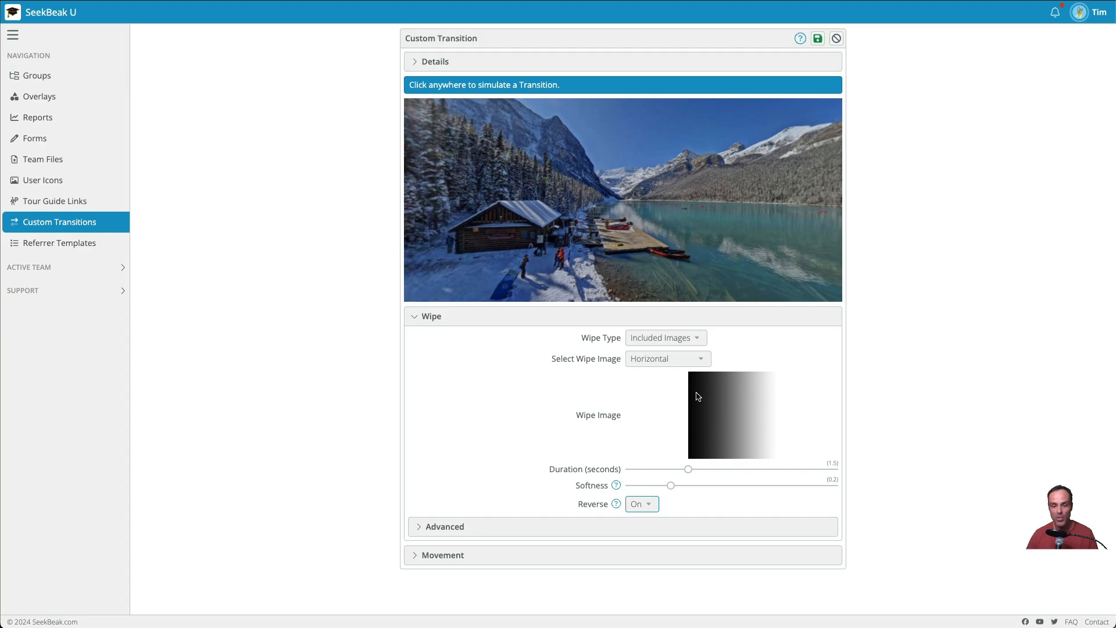
left_click(556, 232)
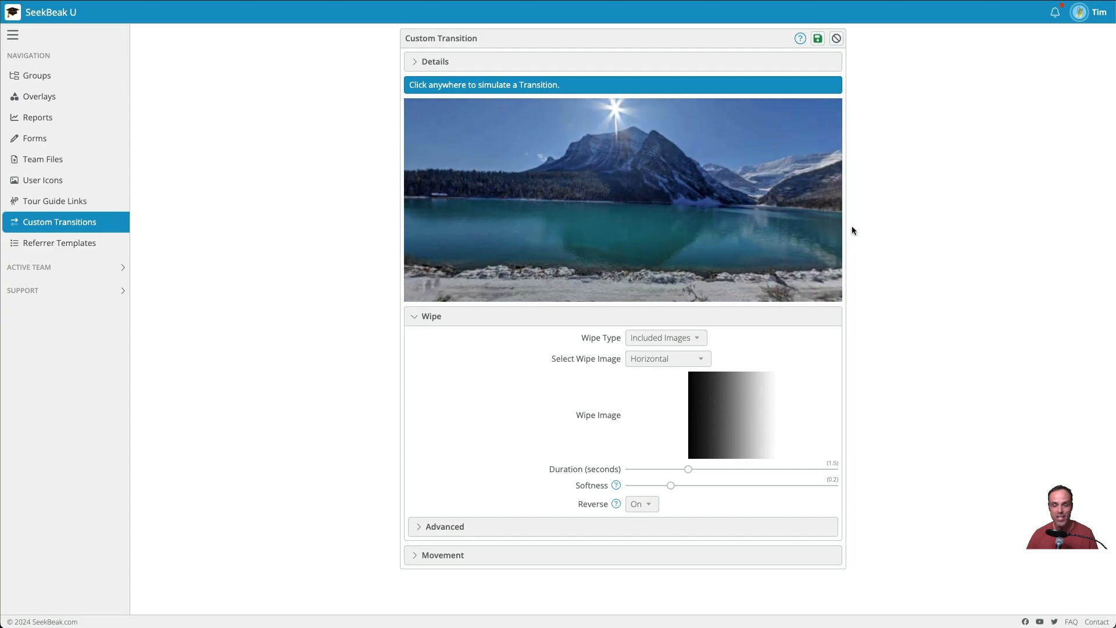
Change the wipe image to Radial and simulate the reversed transition
left_click(649, 358)
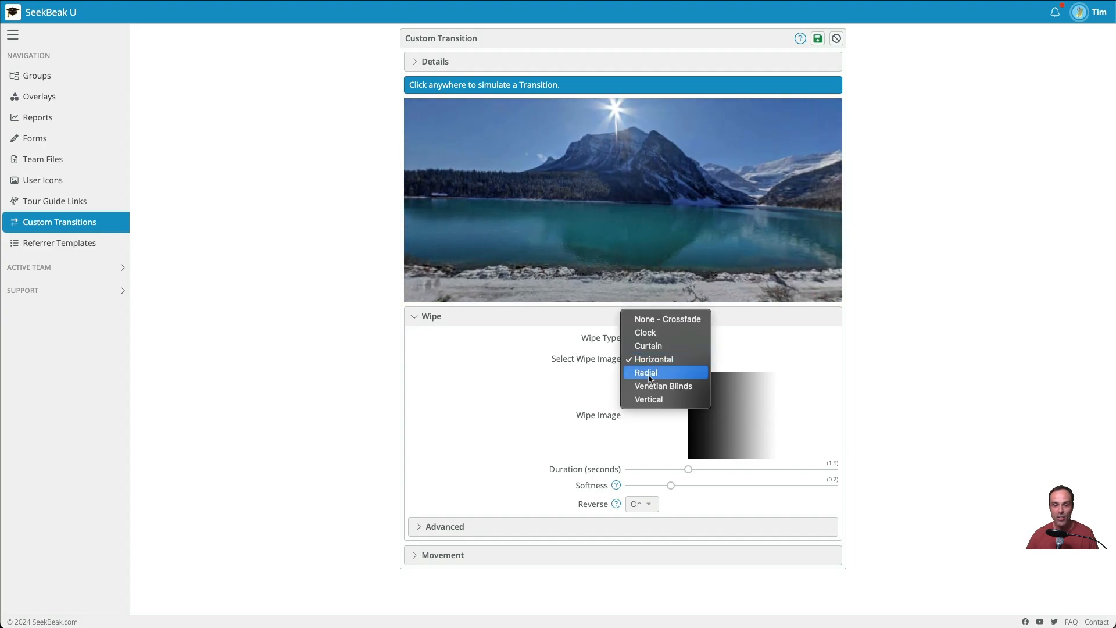
left_click(650, 374)
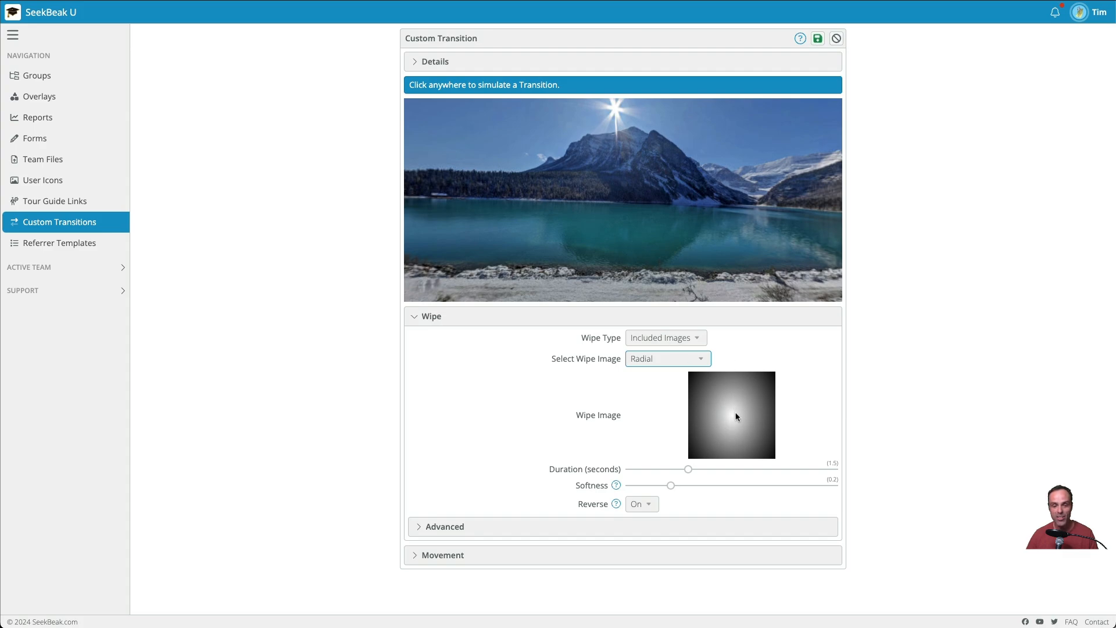
left_click(709, 247)
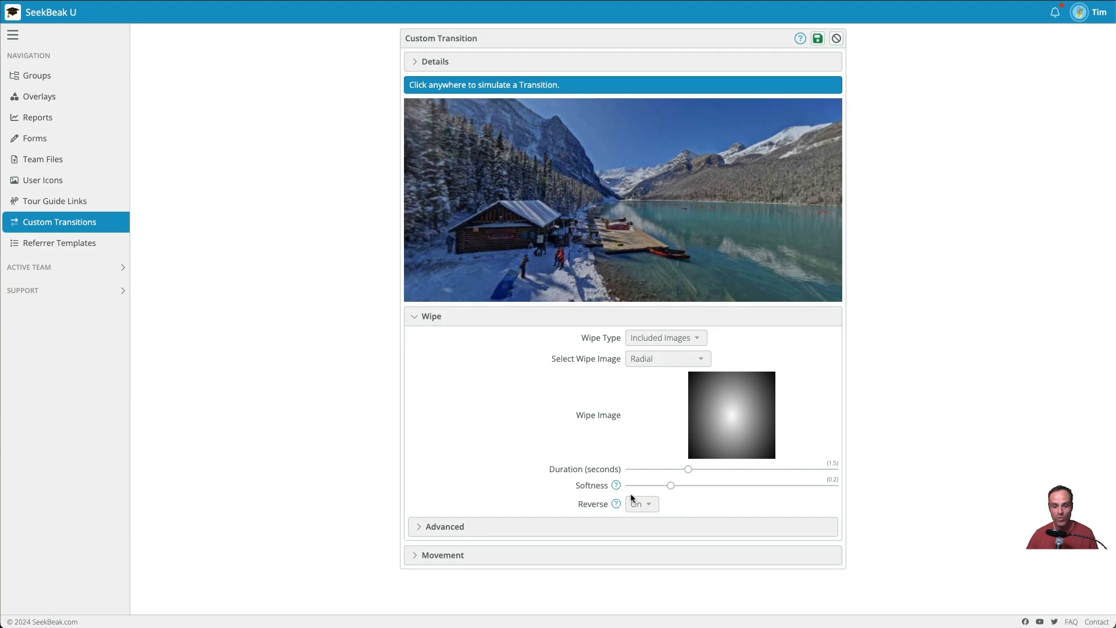
Turn Reverse off for the radial wipe and simulate the transition again
left_click(633, 502)
left_click(639, 517)
left_click(647, 189)
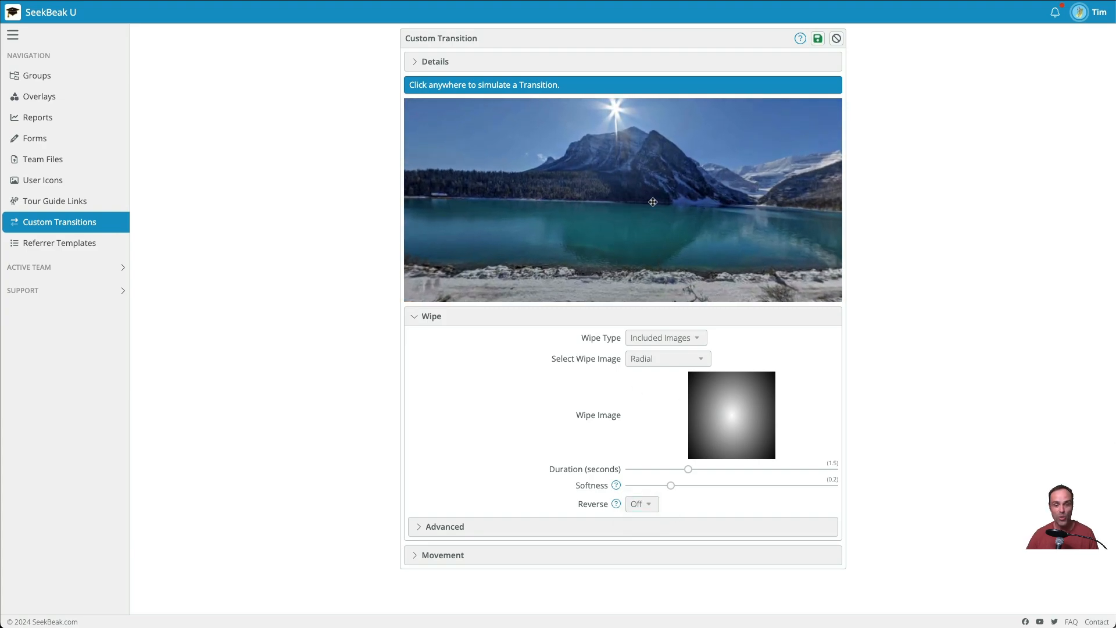
Change the wipe image to Clock and simulate the transition
left_click(646, 359)
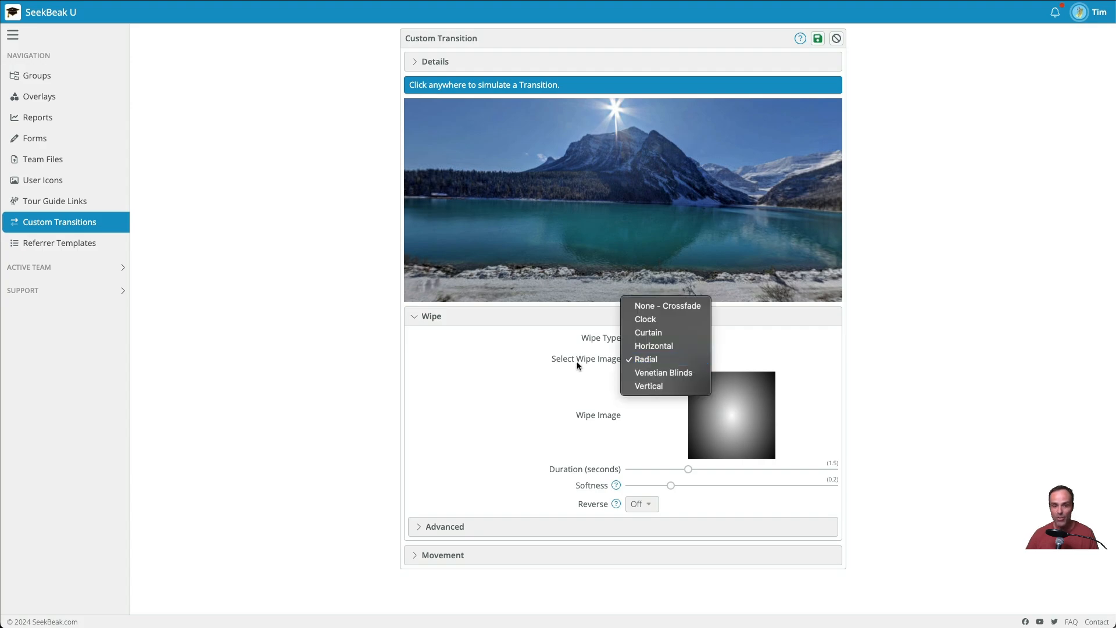
left_click(645, 319)
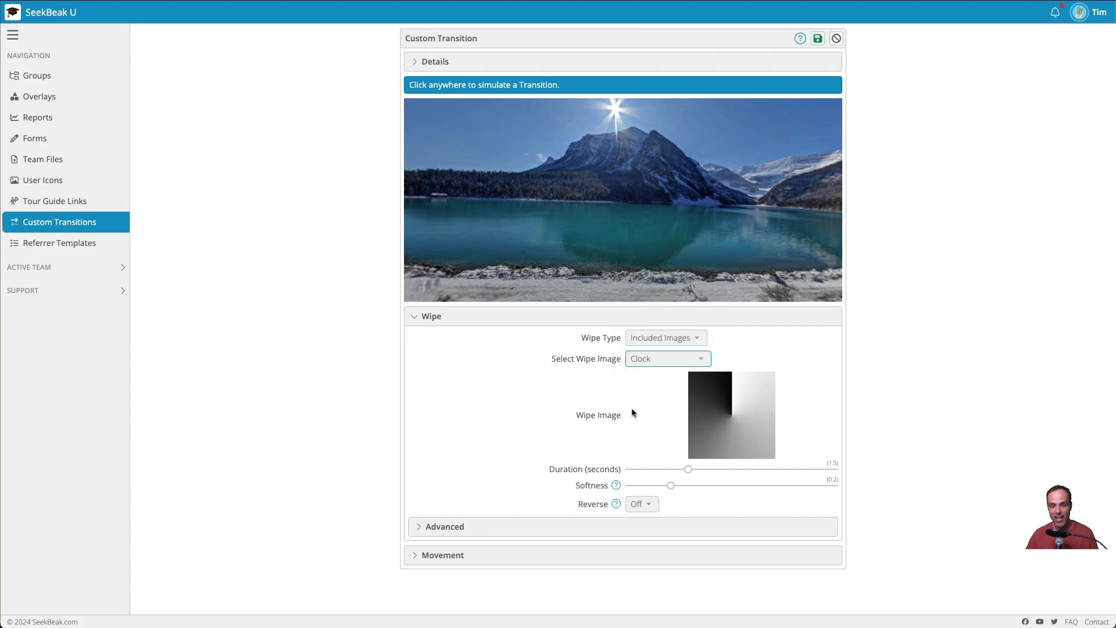
left_click(543, 204)
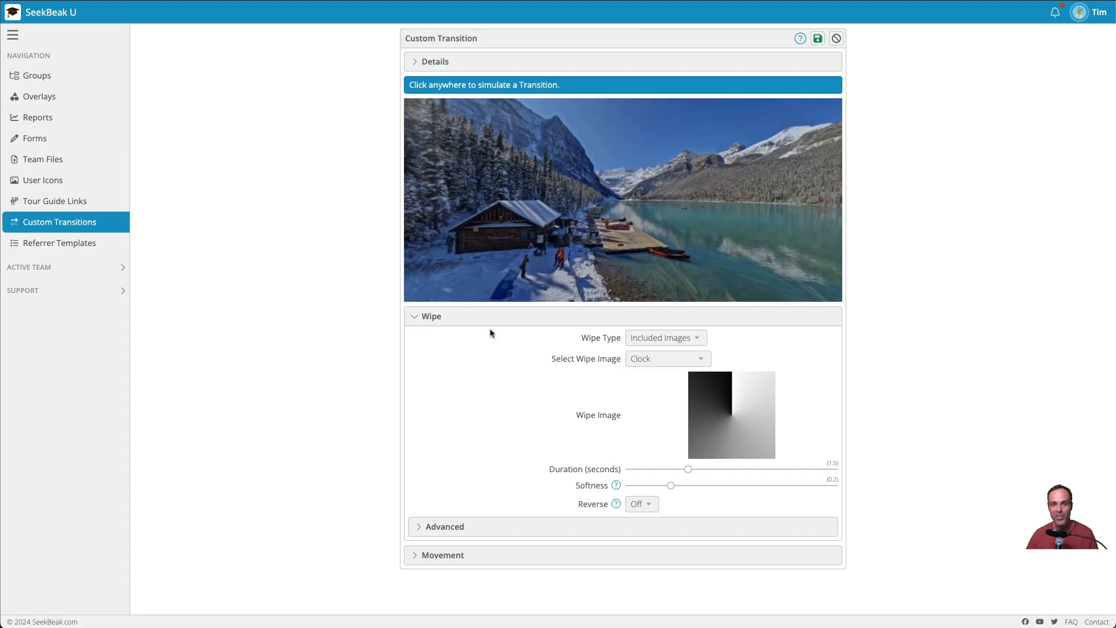
Set the wipe type to Custom Image and open the Gradient Wipe Generator
left_click(647, 340)
left_click(650, 350)
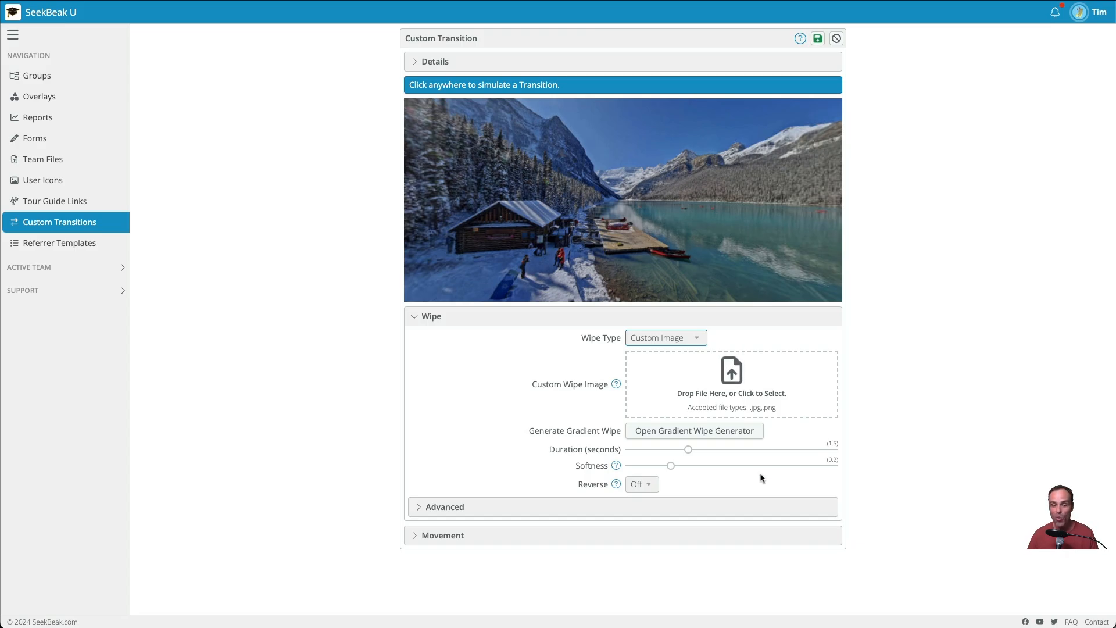
left_click(670, 435)
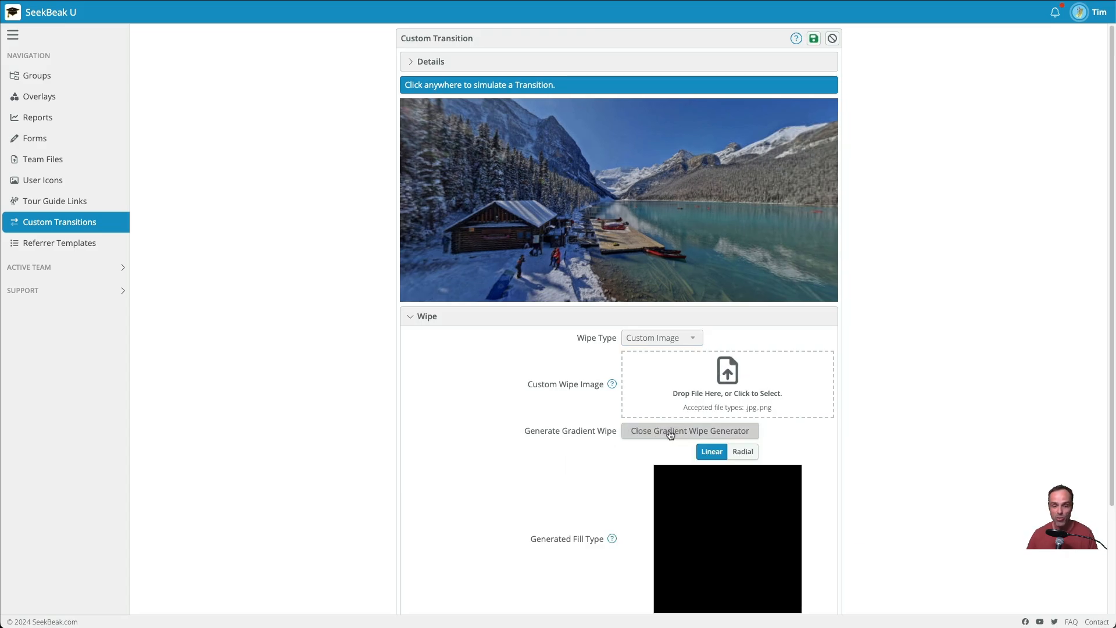
scroll(787, 515, "down", 2)
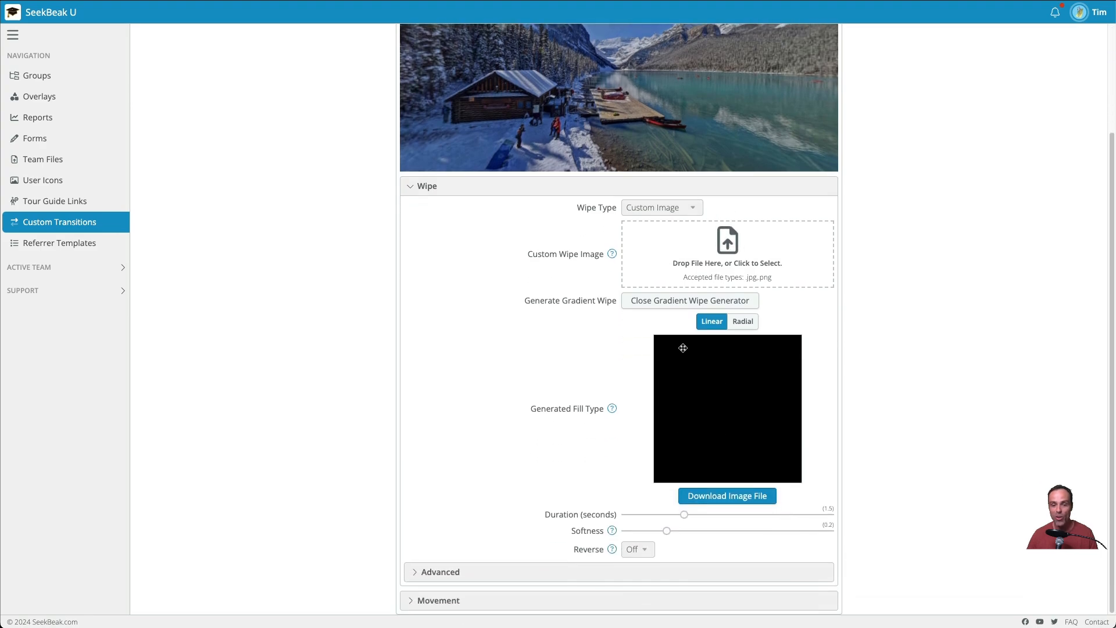
Draw a linear gradient from upper left to lower right, and replace it with a shorter one from upper right toward the centre
left_click_drag(683, 347, 772, 458)
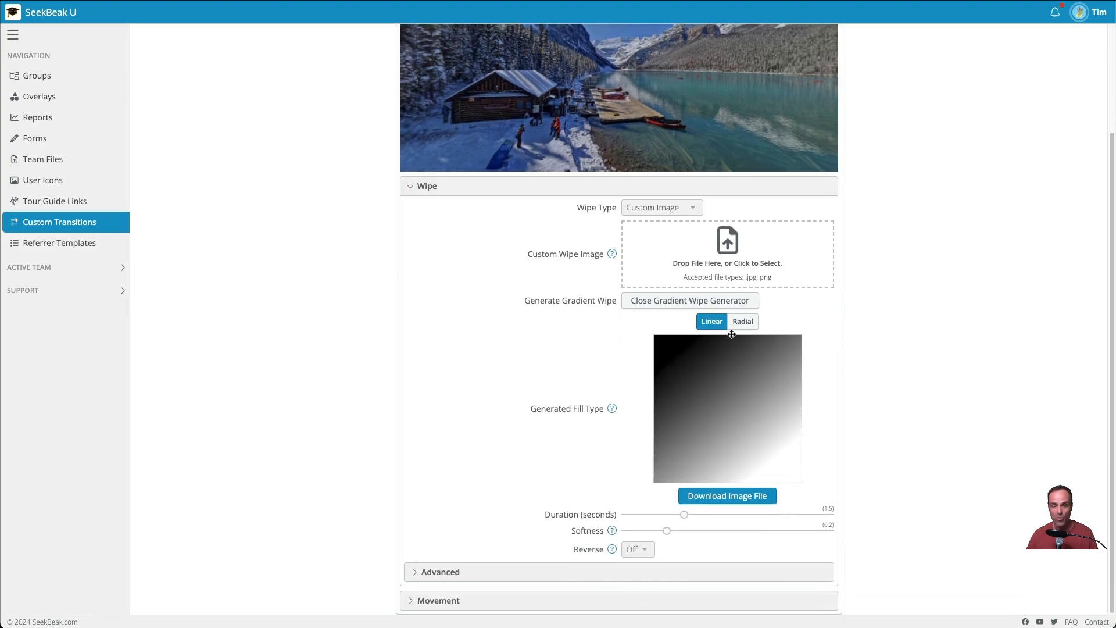
left_click_drag(746, 349, 707, 388)
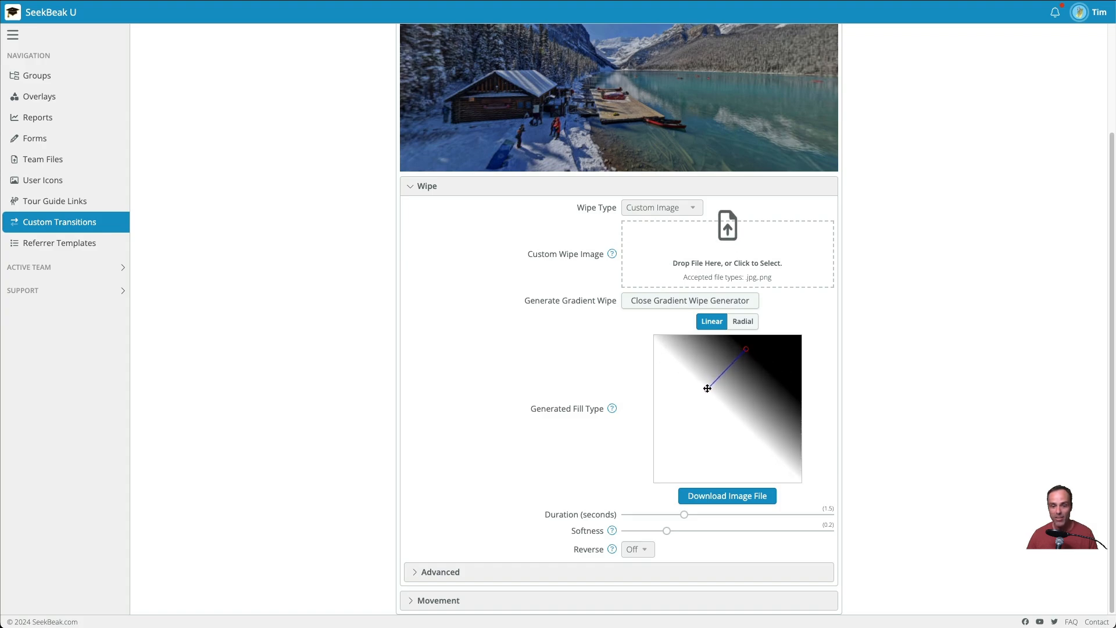
Generate a radial gradient centred on the fill's upper-left corner, extending toward its lower-right corner, and download it as an image file
left_click(742, 321)
left_click_drag(663, 358, 730, 403)
left_click(791, 343)
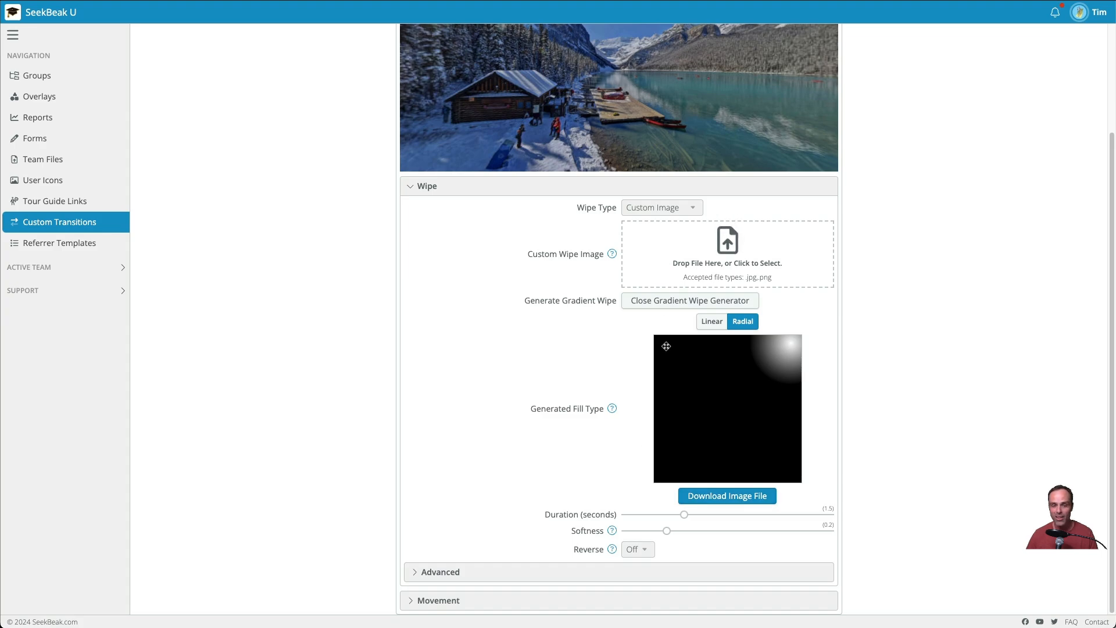
left_click_drag(656, 336, 772, 456)
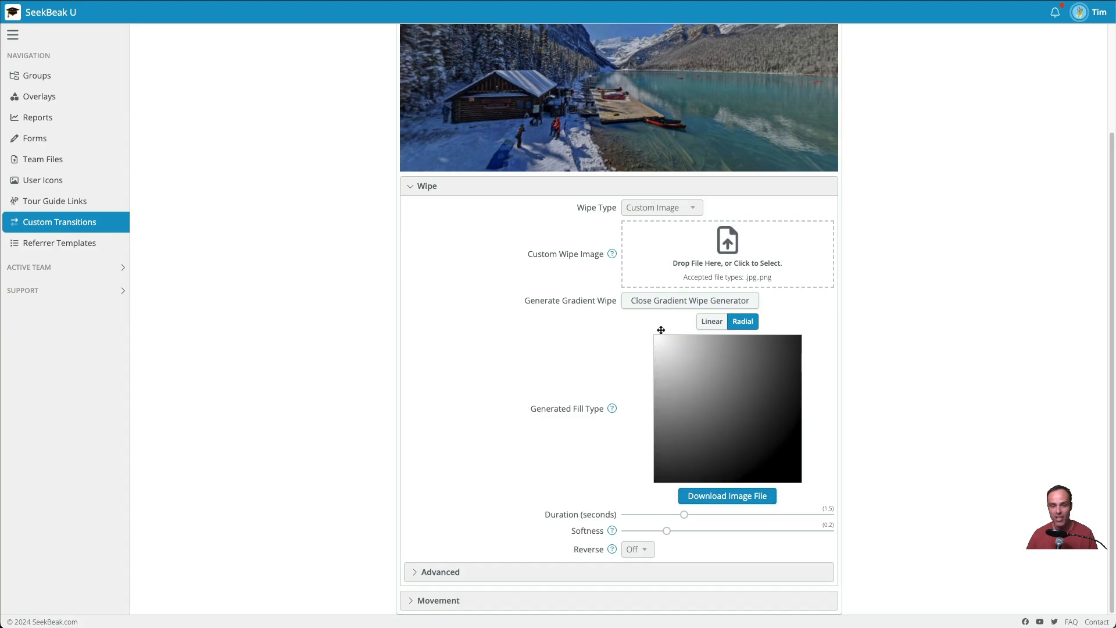
left_click(724, 495)
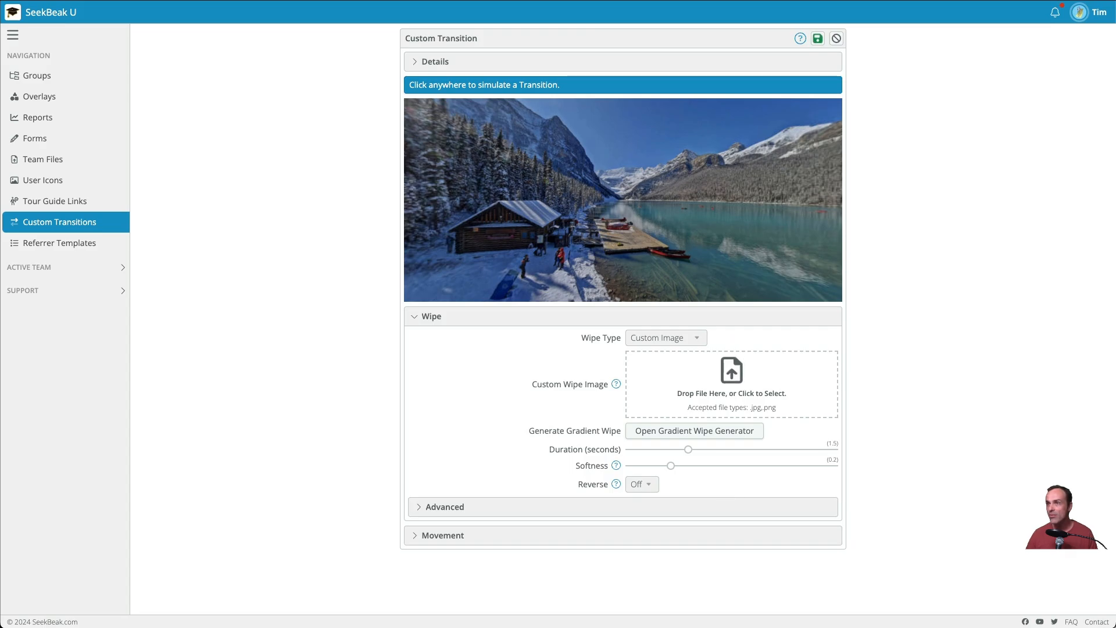
Upload the downloaded radial gradient as the custom wipe image and simulate the transition
left_click_drag(474, 93, 688, 367)
scroll(945, 412, "down", 1)
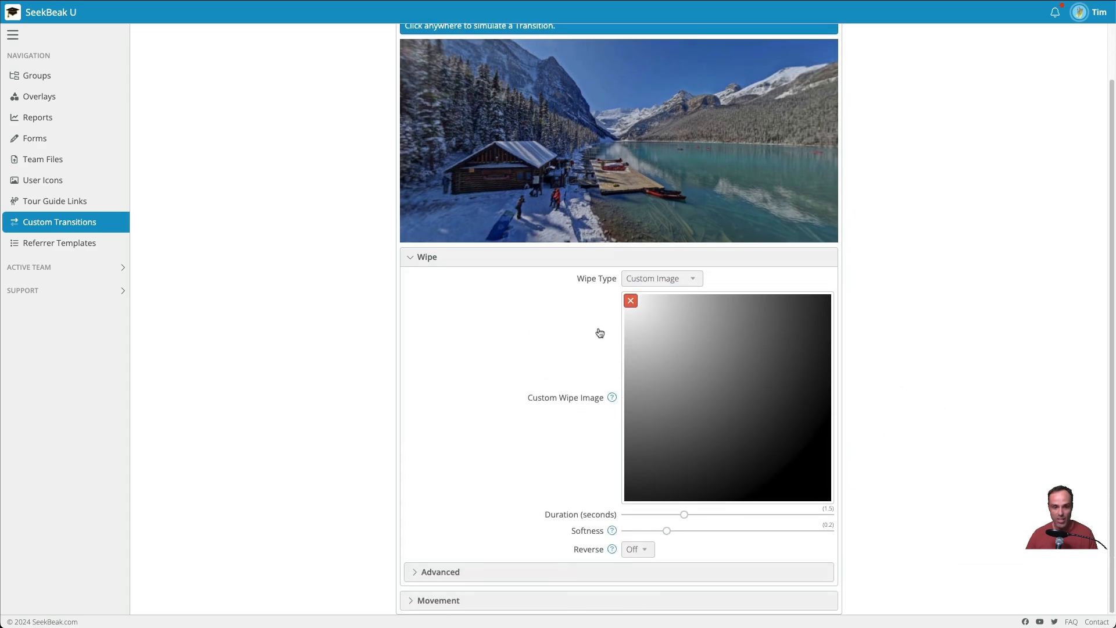
left_click(584, 143)
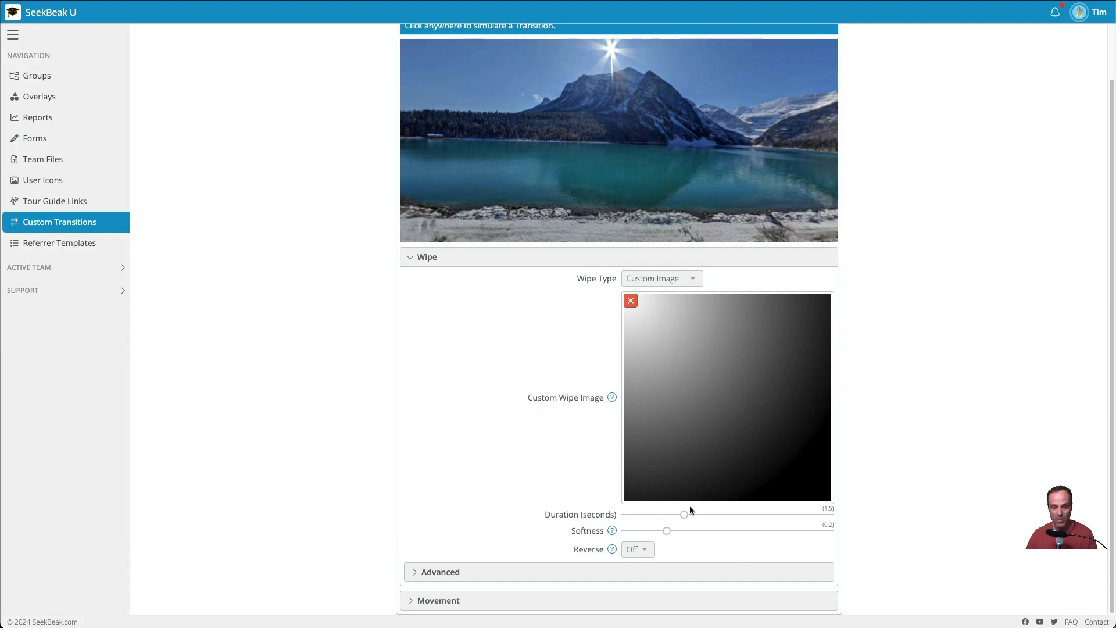
Set the wipe duration to 2.6 seconds and simulate the transition
left_click_drag(682, 514, 722, 515)
left_click(574, 170)
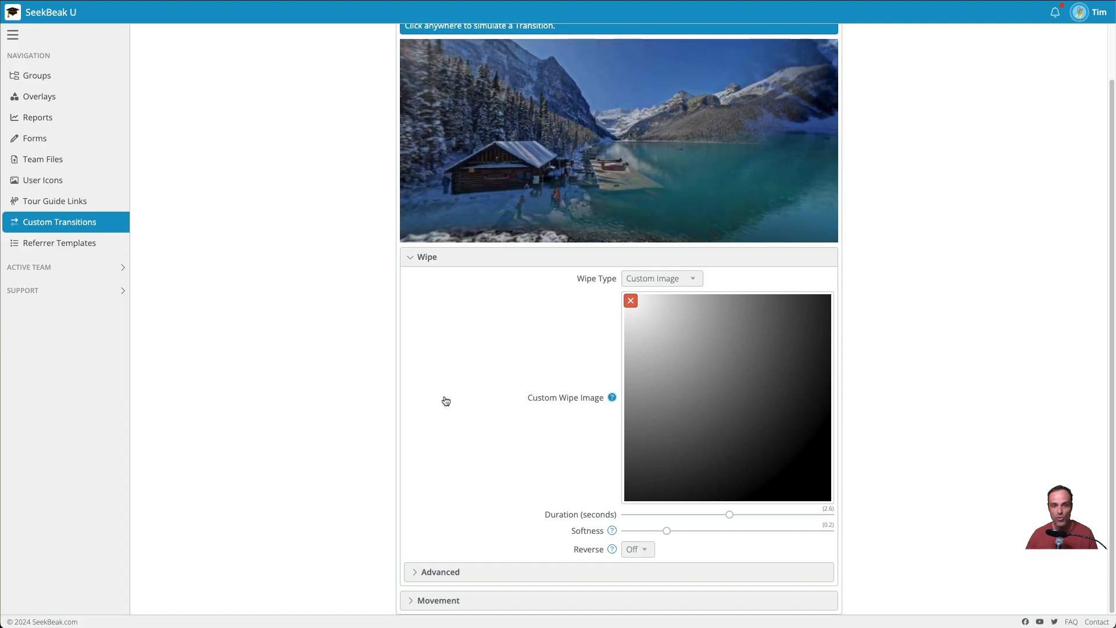
Collapse the wipe settings, set the movement duration to 2.05 seconds, and simulate the transition
scroll(308, 355, "up", 1)
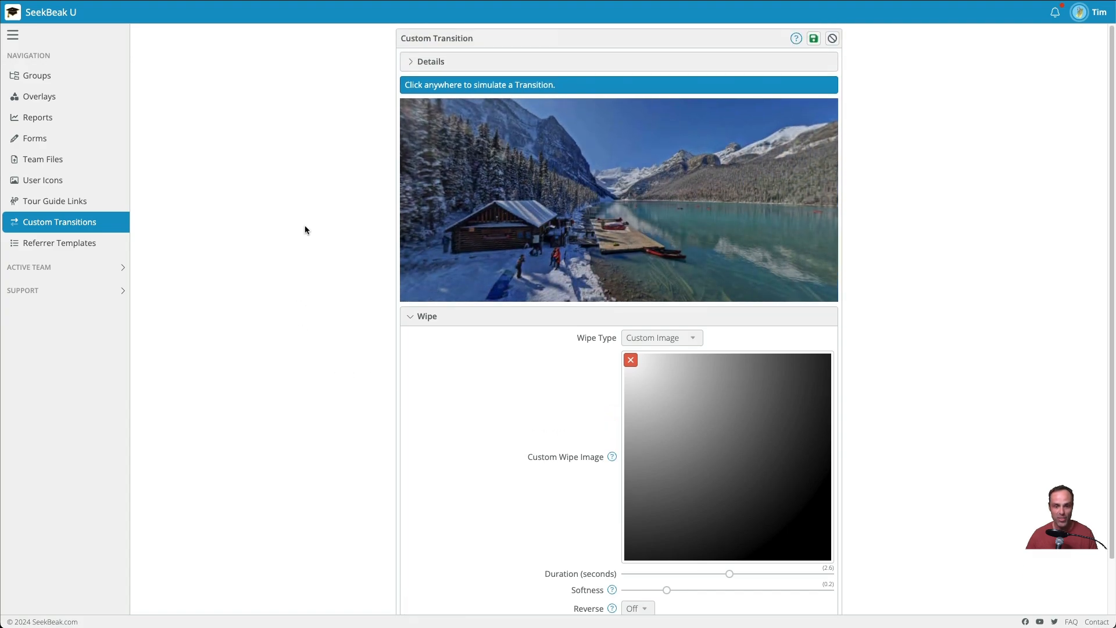
scroll(528, 433, "down", 1)
left_click(469, 263)
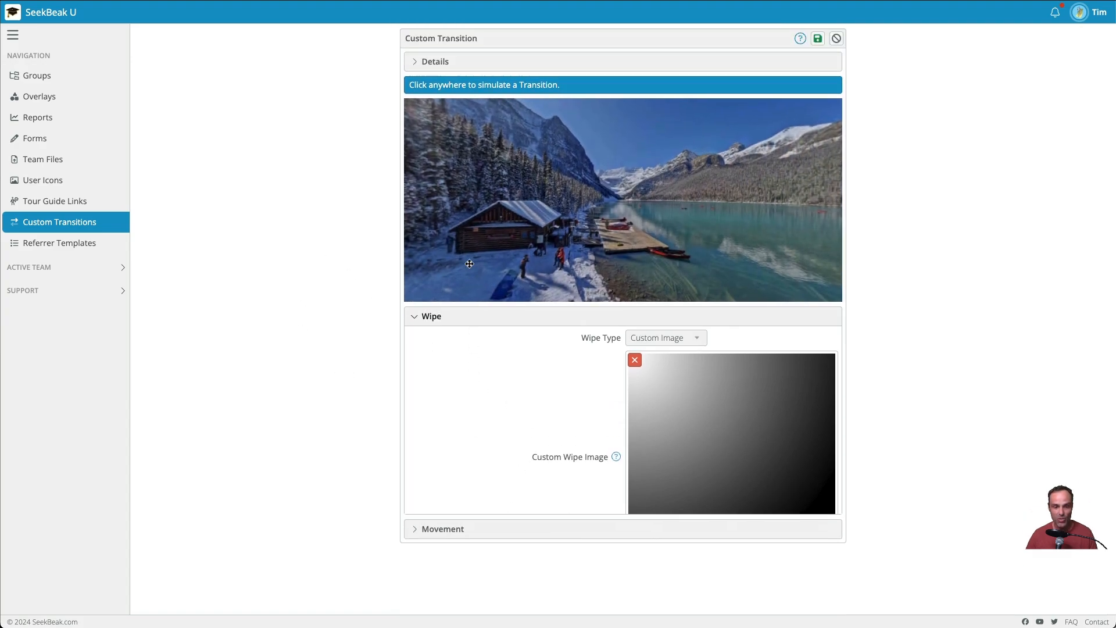
left_click(465, 316)
left_click(461, 342)
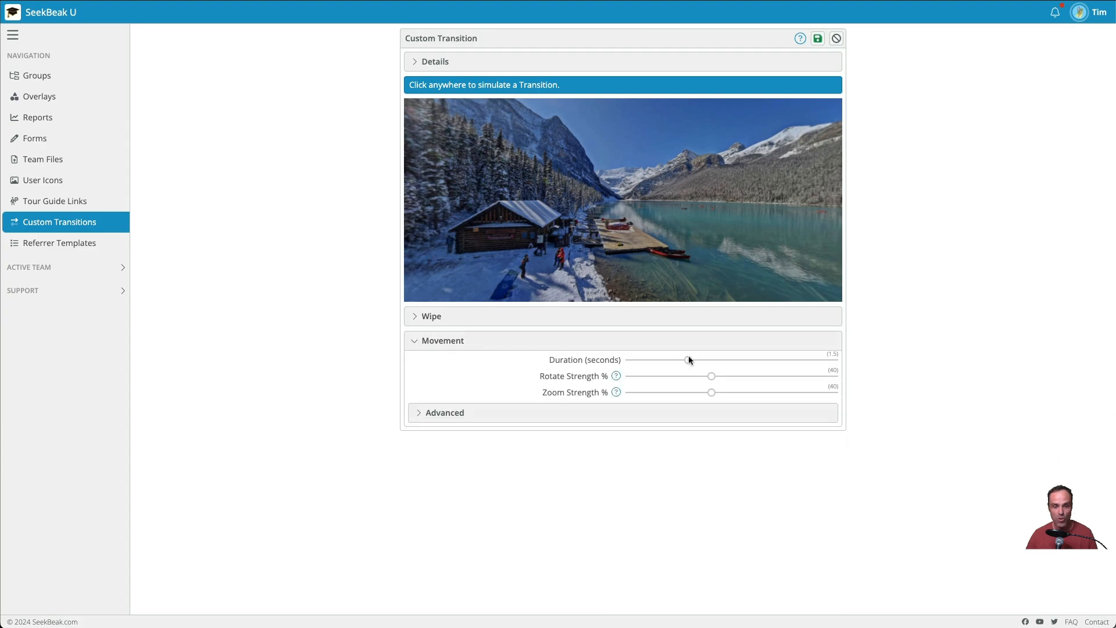
left_click(495, 168)
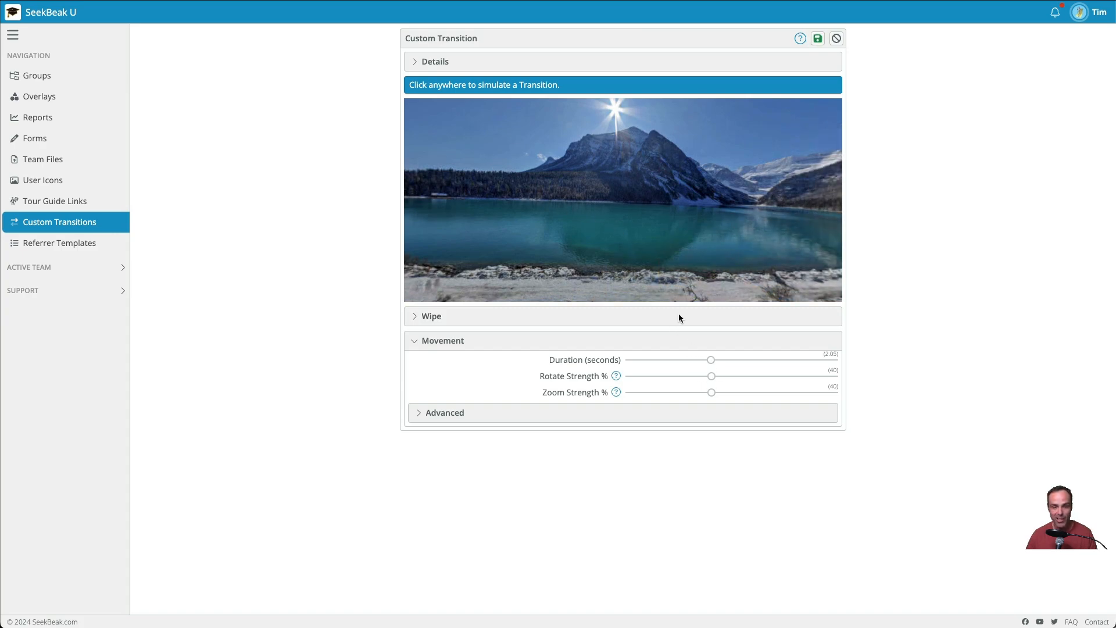
Simulate the transition toward several different points of the preview image to examine the camera movement
left_click(534, 227)
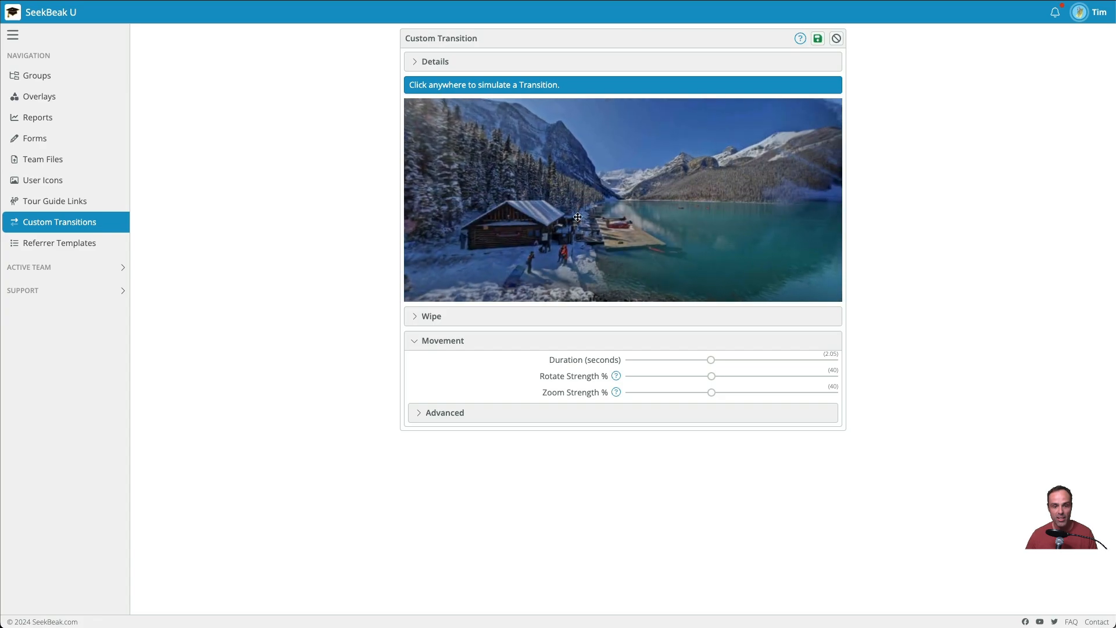
left_click(796, 151)
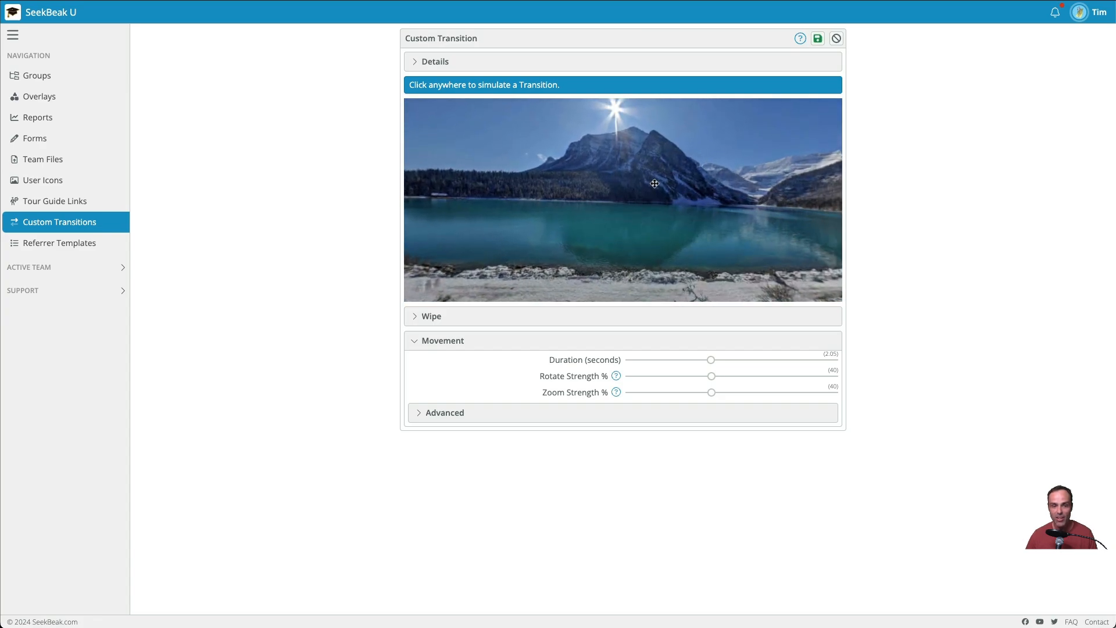
left_click(617, 111)
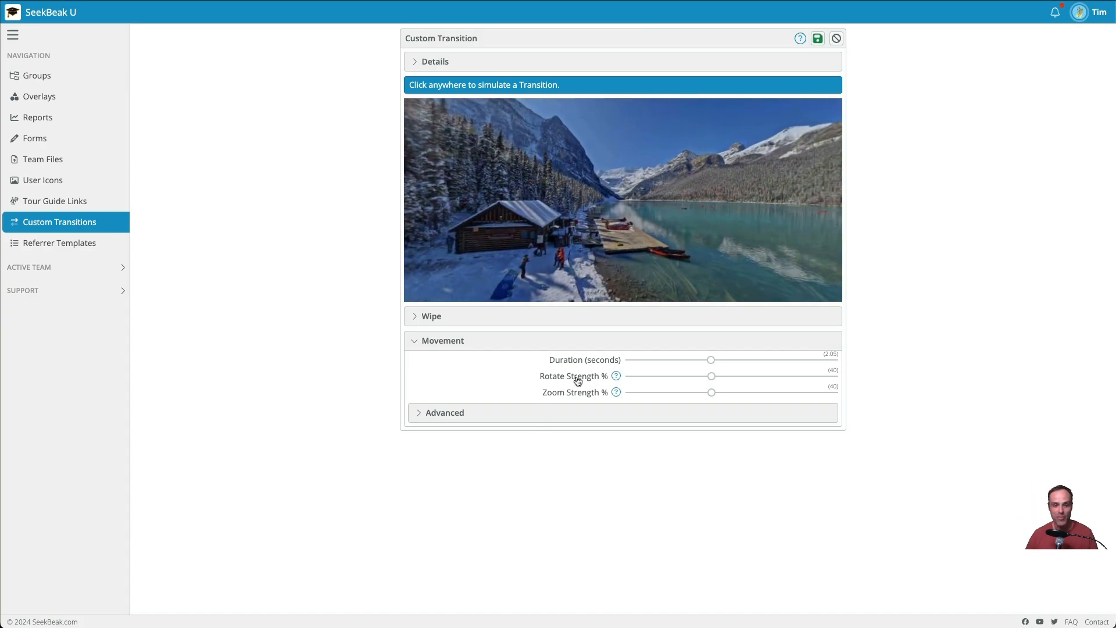
Name the transition with the account owner's first name in possessive form followed by "Demo Transition", and save it
left_click(714, 67)
triple_click(682, 81)
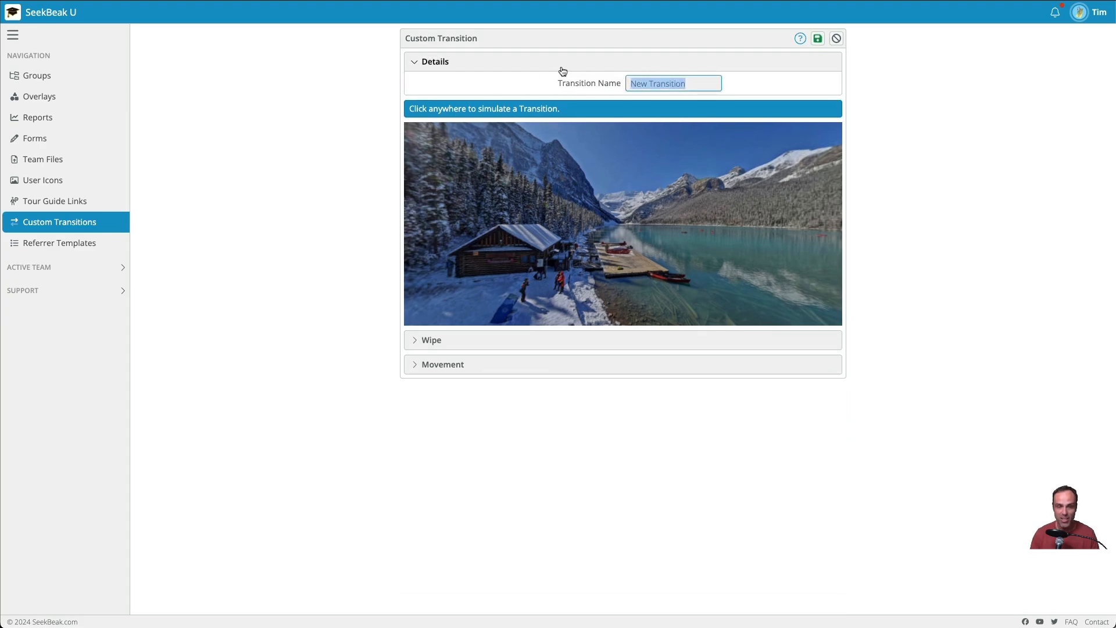
type("Tims Demo")
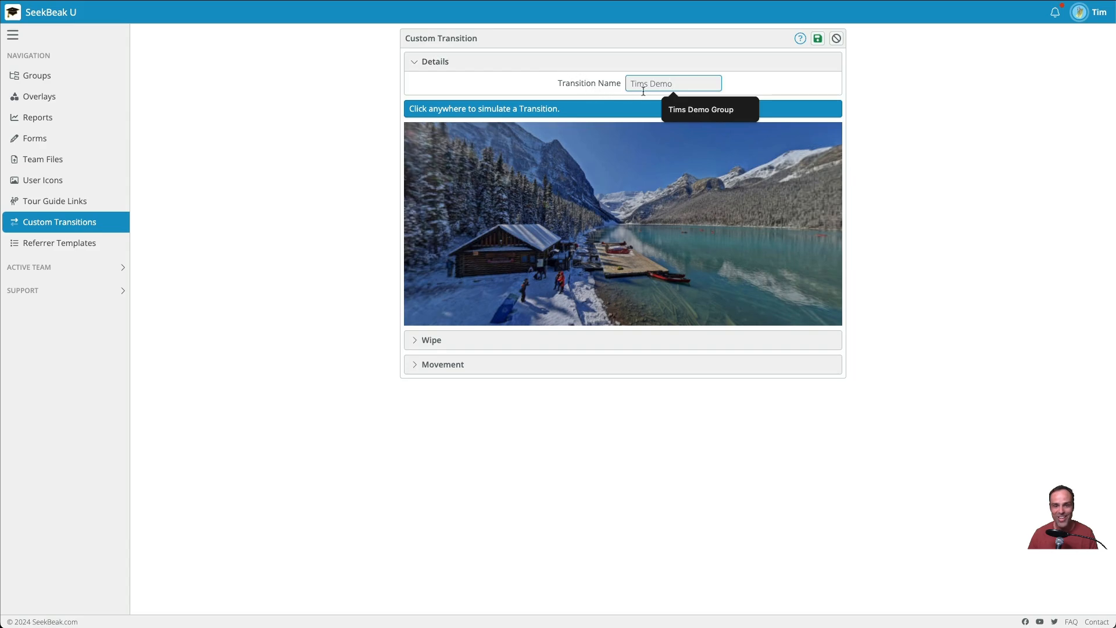
type(" Tr")
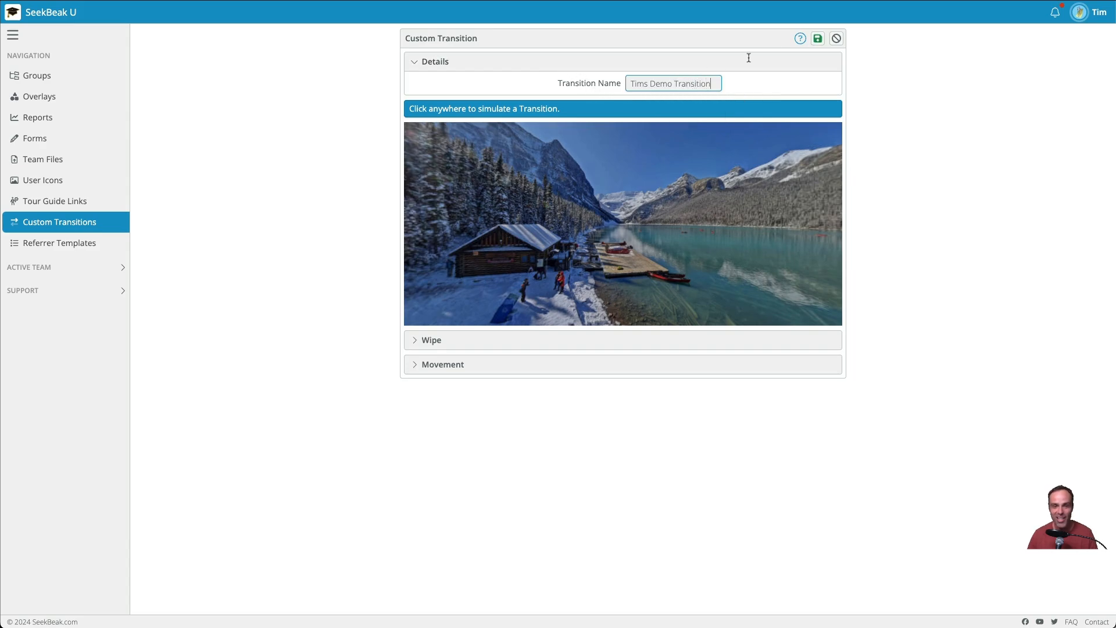
type("ansition")
left_click(817, 39)
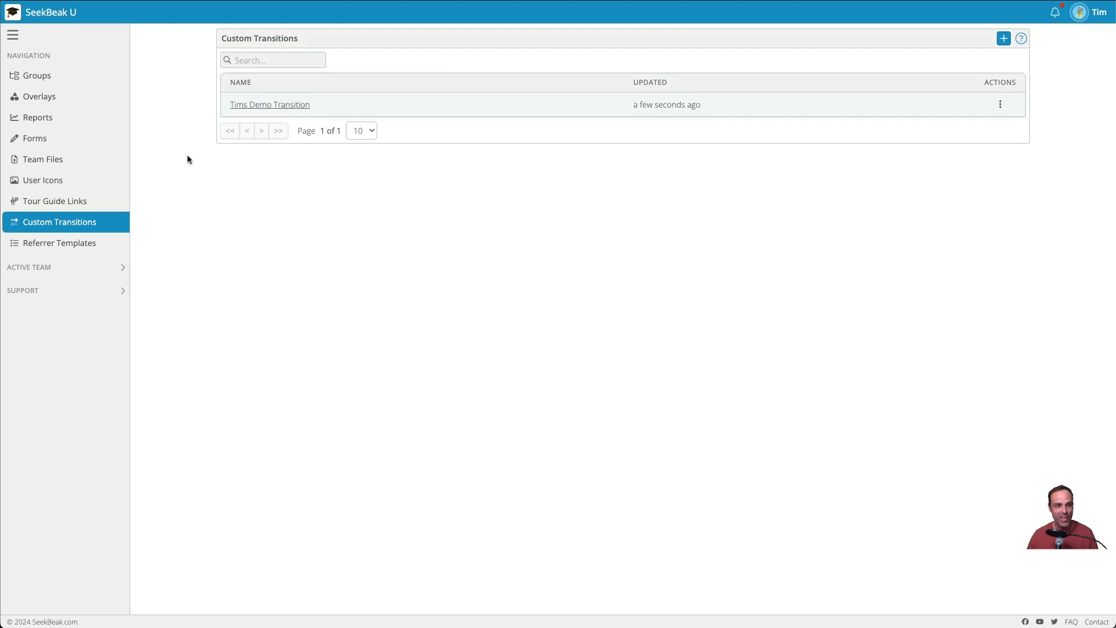
Open the "Seekbeak example high" snap from the demo group
left_click(43, 77)
left_click(300, 107)
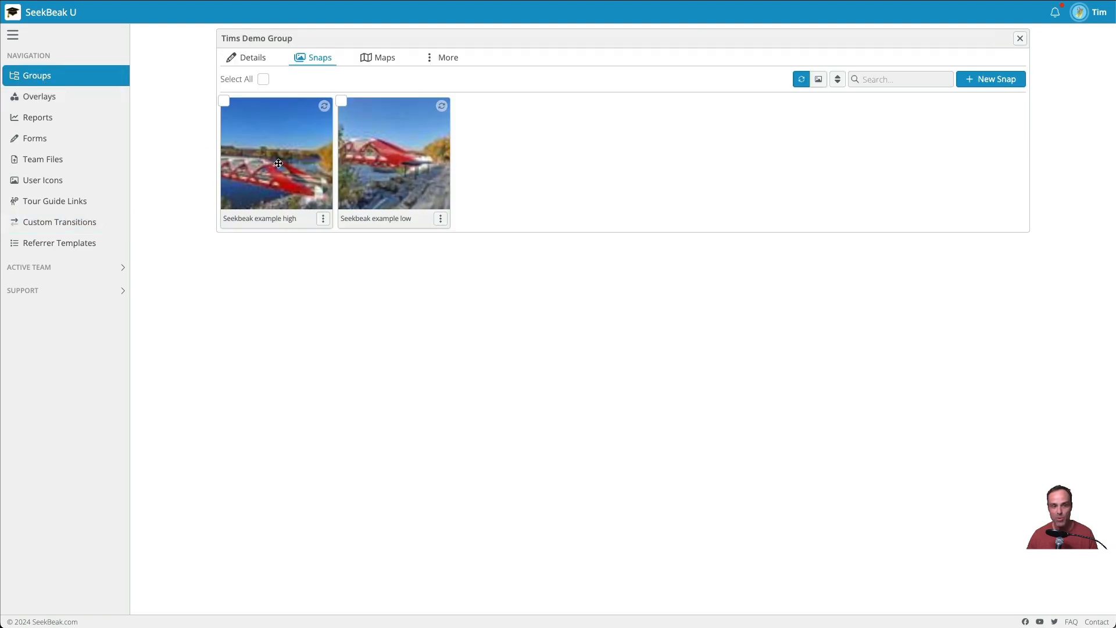
left_click(301, 107)
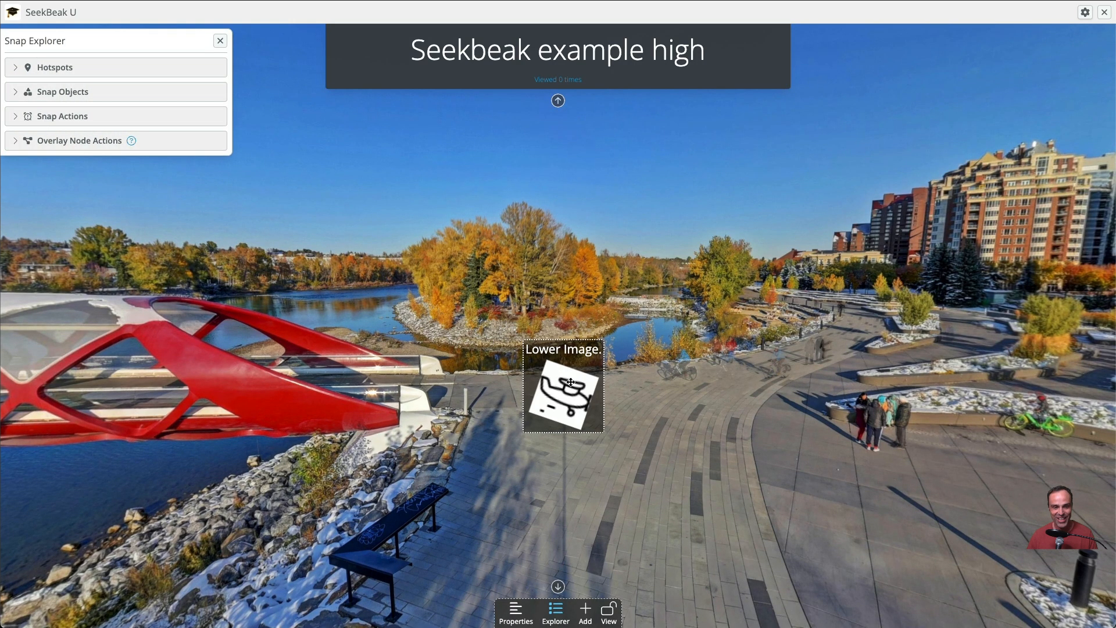
Set the "Lower Image." hotspot's transition to the newly saved custom demo transition and save the hotspot properties
left_click(570, 381)
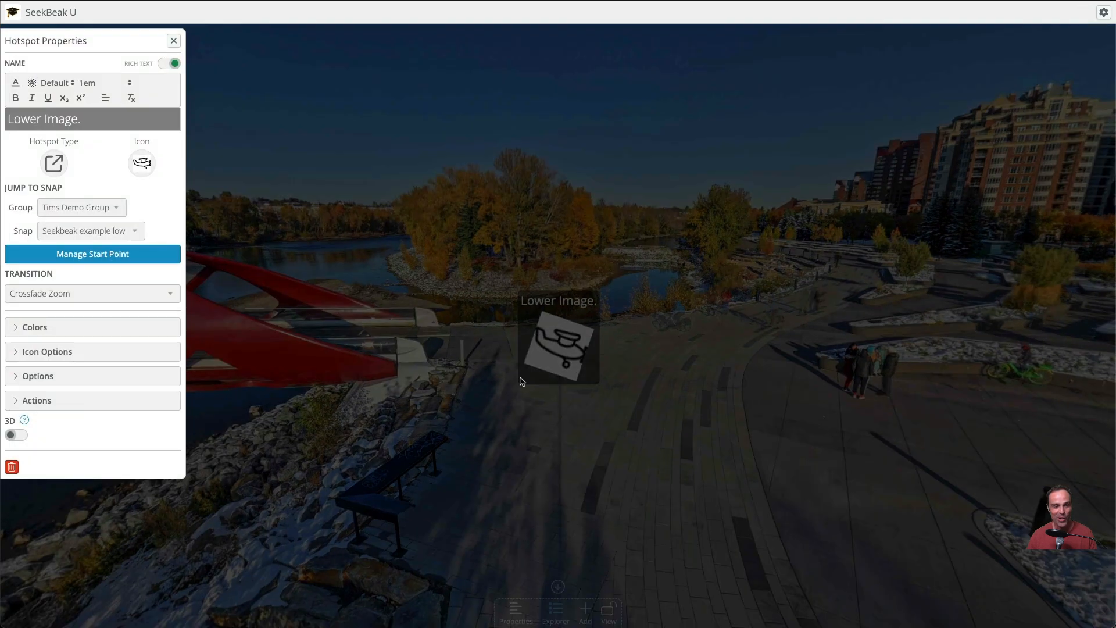
left_click(77, 292)
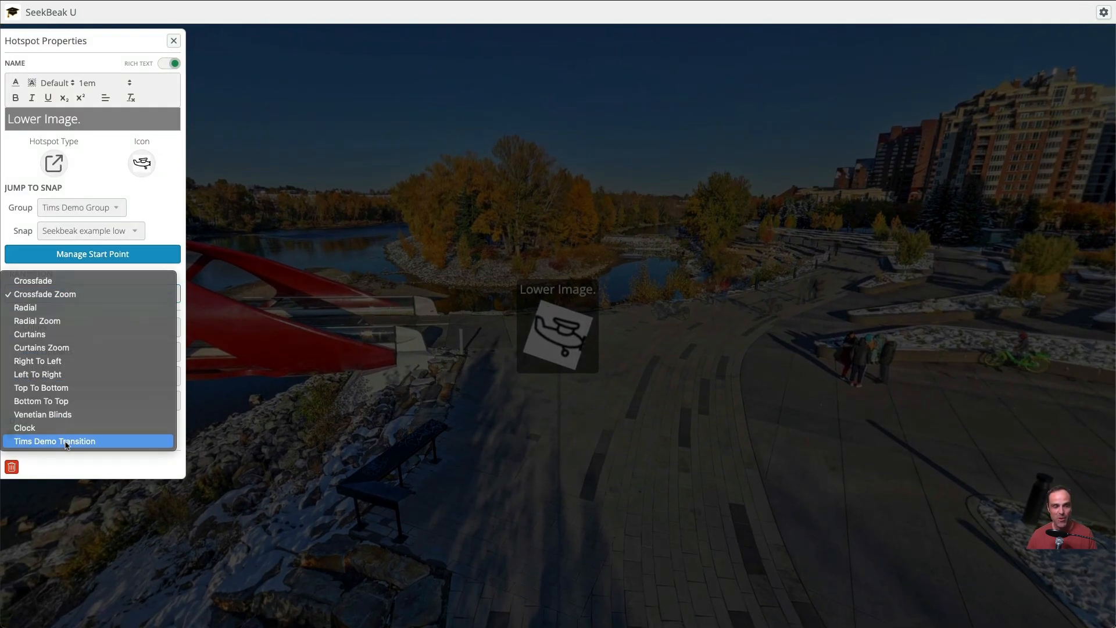
left_click(65, 441)
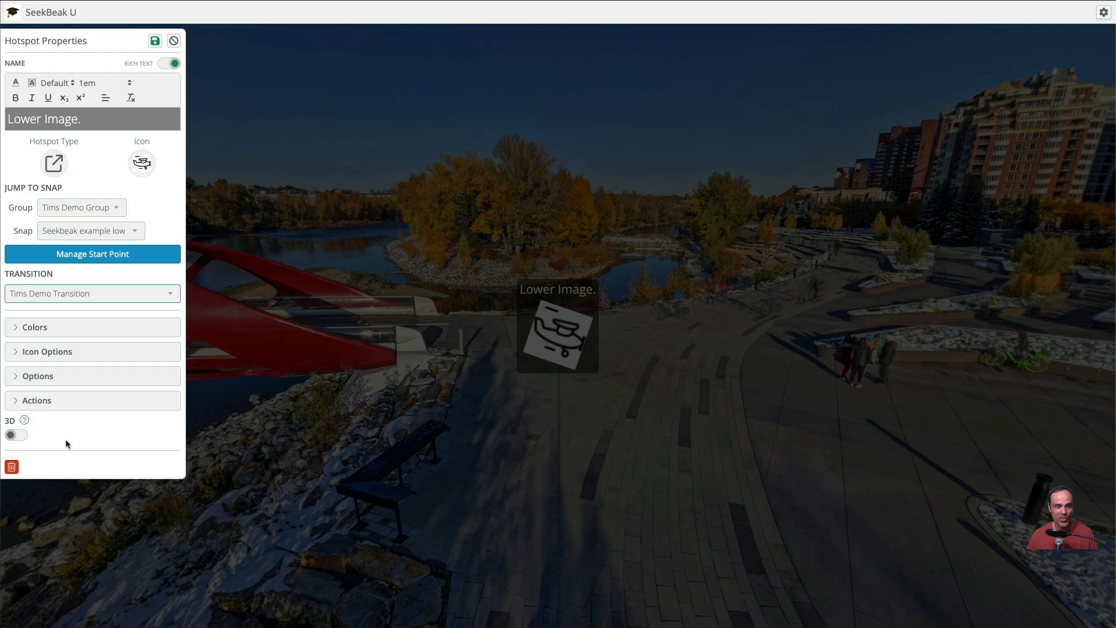
left_click(154, 40)
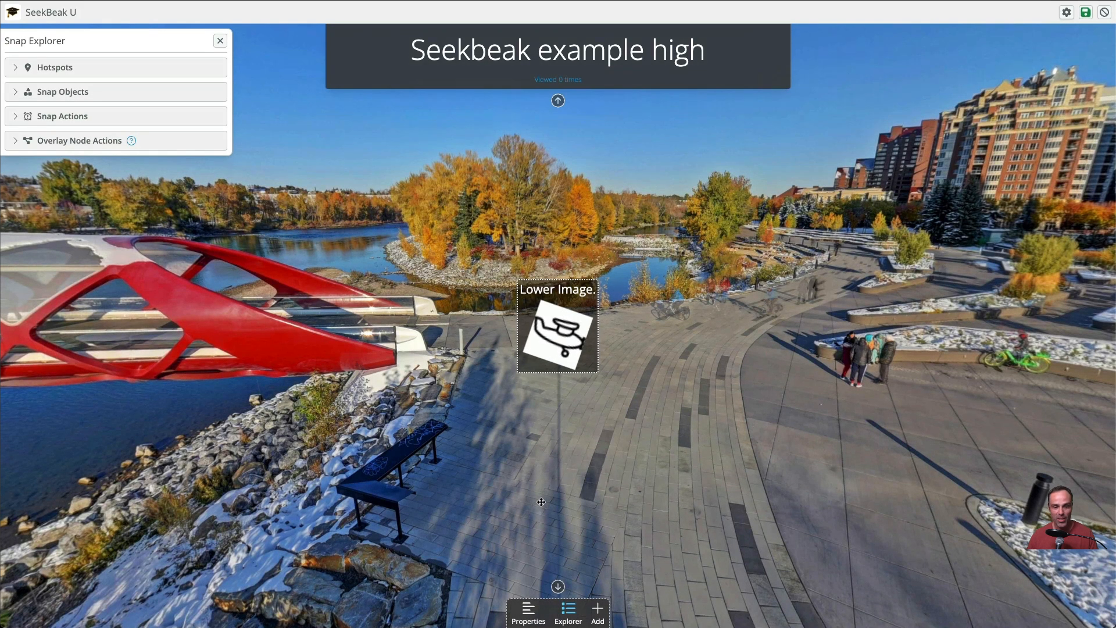
Save the "Seekbeak example high" snap and follow its "Lower Image." hotspot to test the custom transition
left_click(1085, 13)
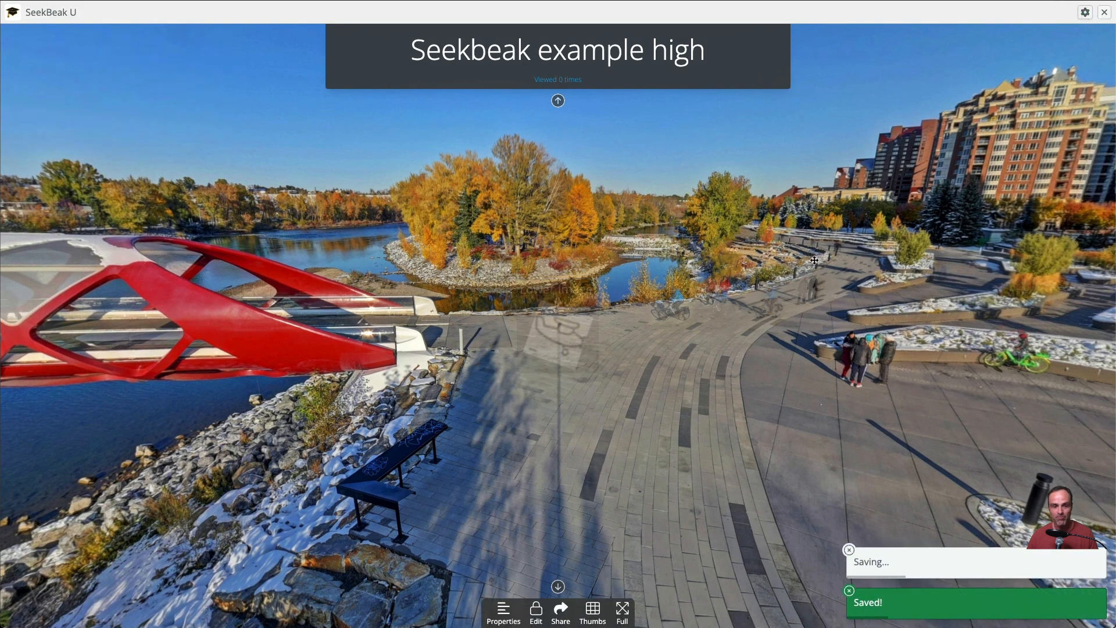
left_click(558, 329)
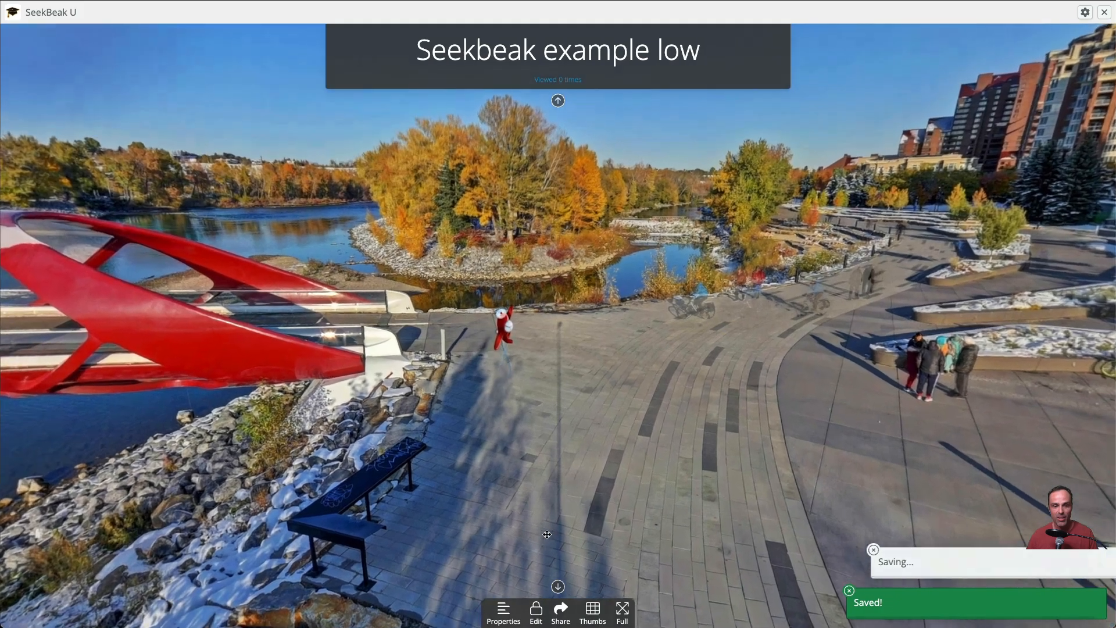